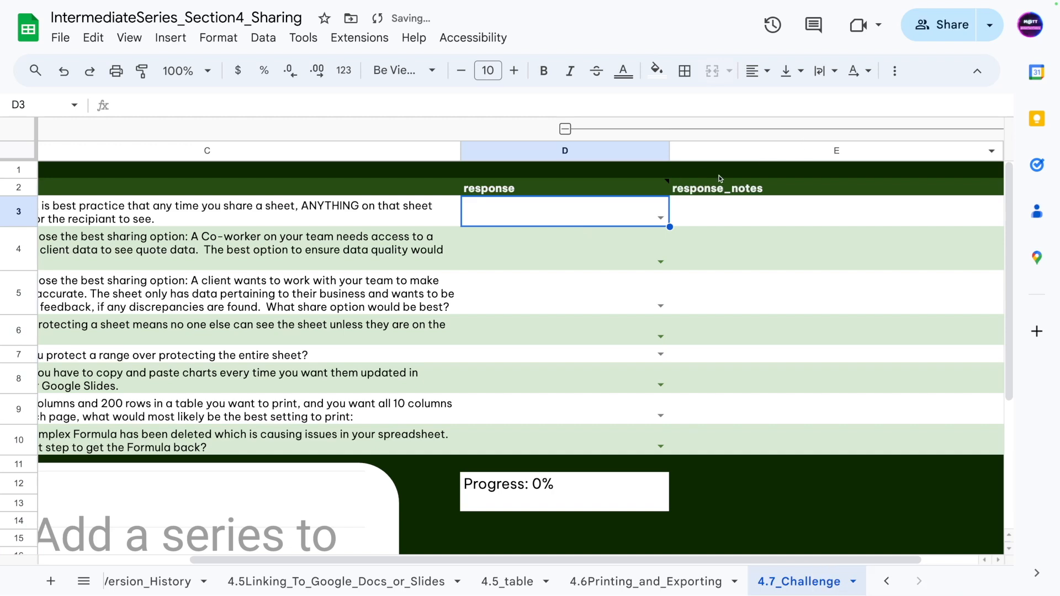
- Answer question 1 in the response column with TRUE and question 2 with Viewer
{"action": "scroll", "coordinate": [353, 563], "scroll_direction": "right", "scroll_amount": 2}
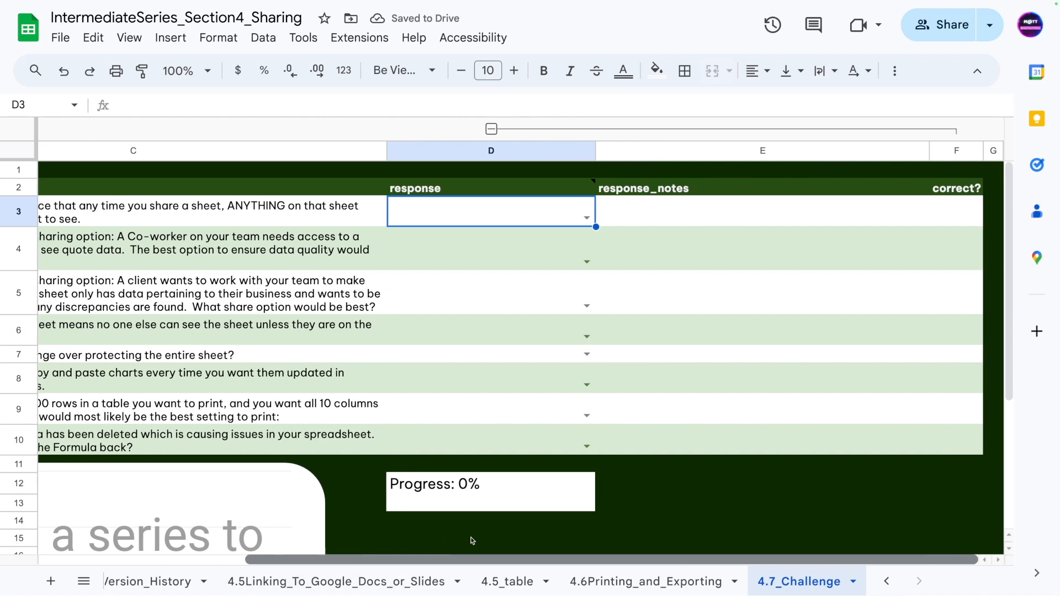
{"action": "scroll", "coordinate": [332, 532], "scroll_direction": "left", "scroll_amount": 3}
{"action": "scroll", "coordinate": [305, 535], "scroll_direction": "left", "scroll_amount": 3}
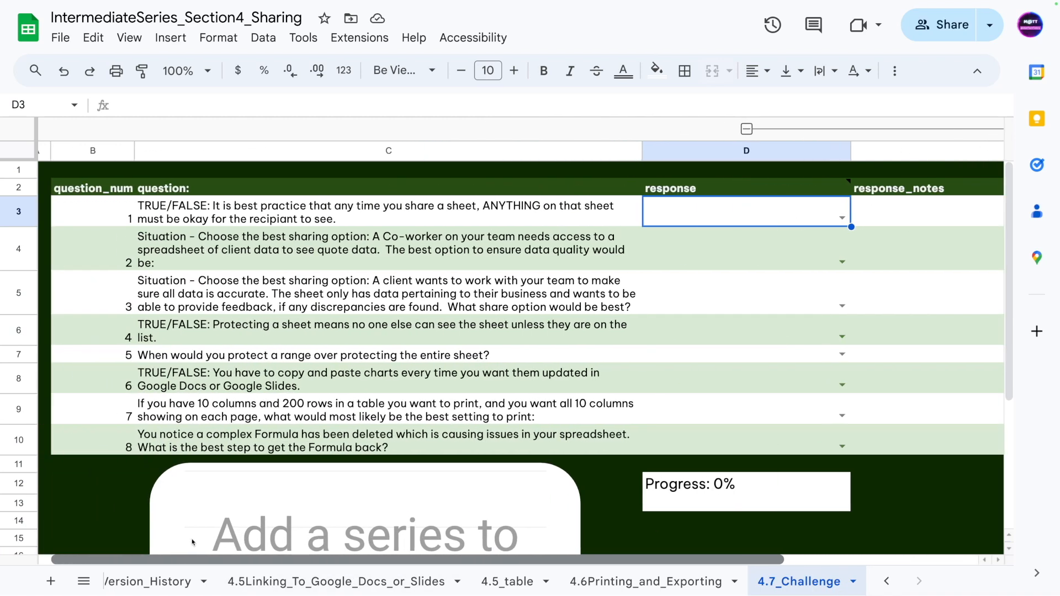
{"action": "scroll", "coordinate": [202, 544], "scroll_direction": "right", "scroll_amount": 4}
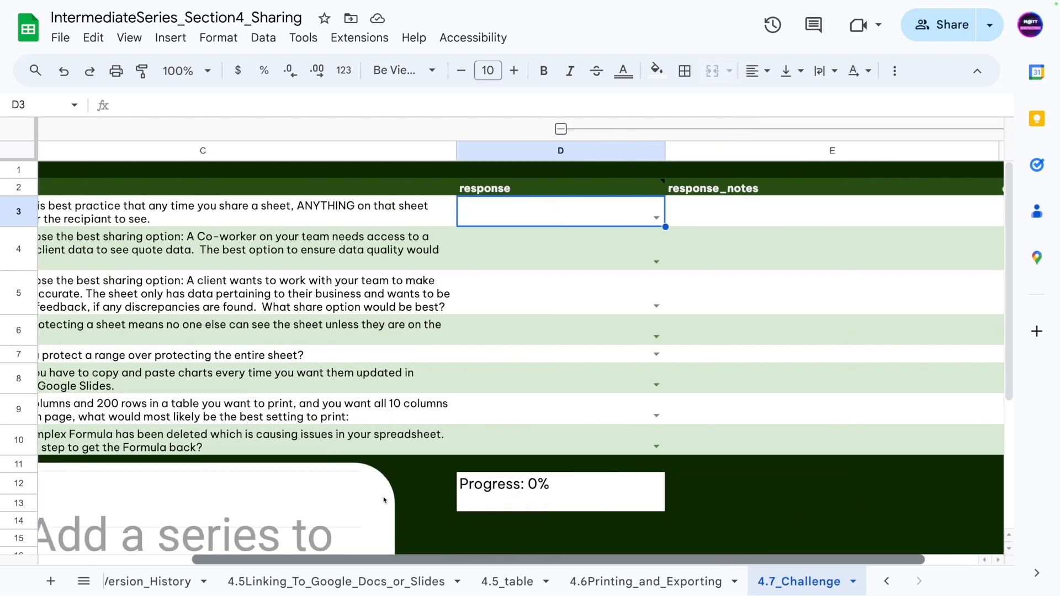
{"action": "scroll", "coordinate": [260, 521], "scroll_direction": "left", "scroll_amount": 2}
{"action": "scroll", "coordinate": [259, 522], "scroll_direction": "left", "scroll_amount": 1}
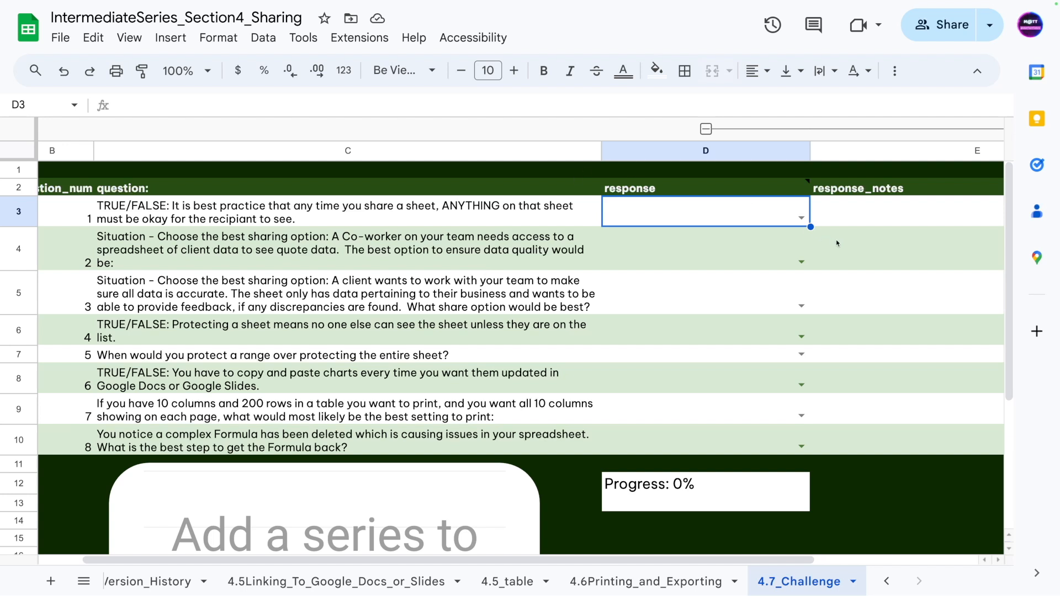
{"action": "left_click", "coordinate": [801, 218]}
{"action": "left_click", "coordinate": [641, 247]}
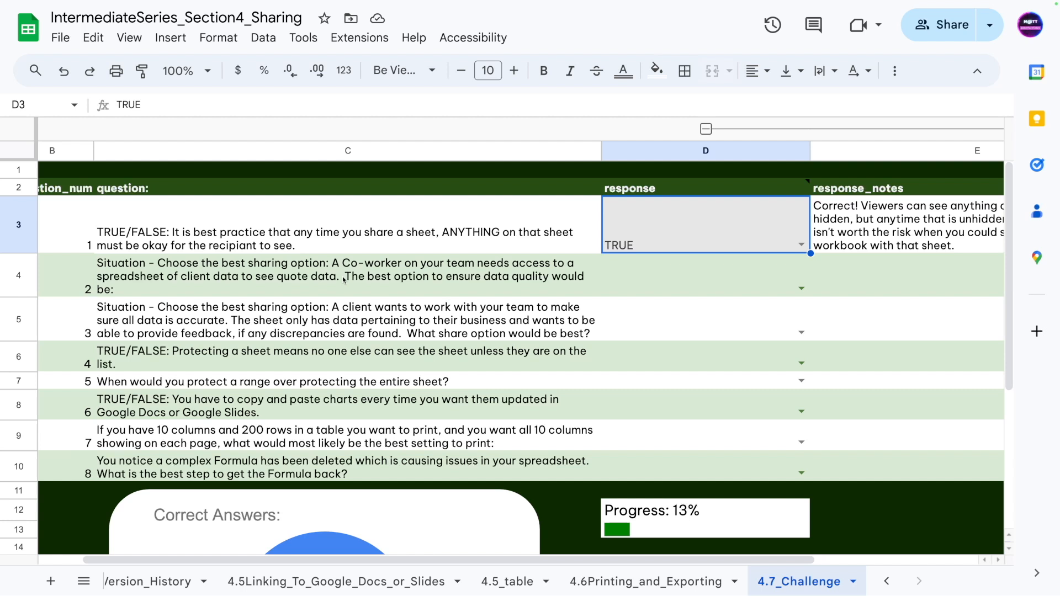
{"action": "left_click", "coordinate": [798, 288]}
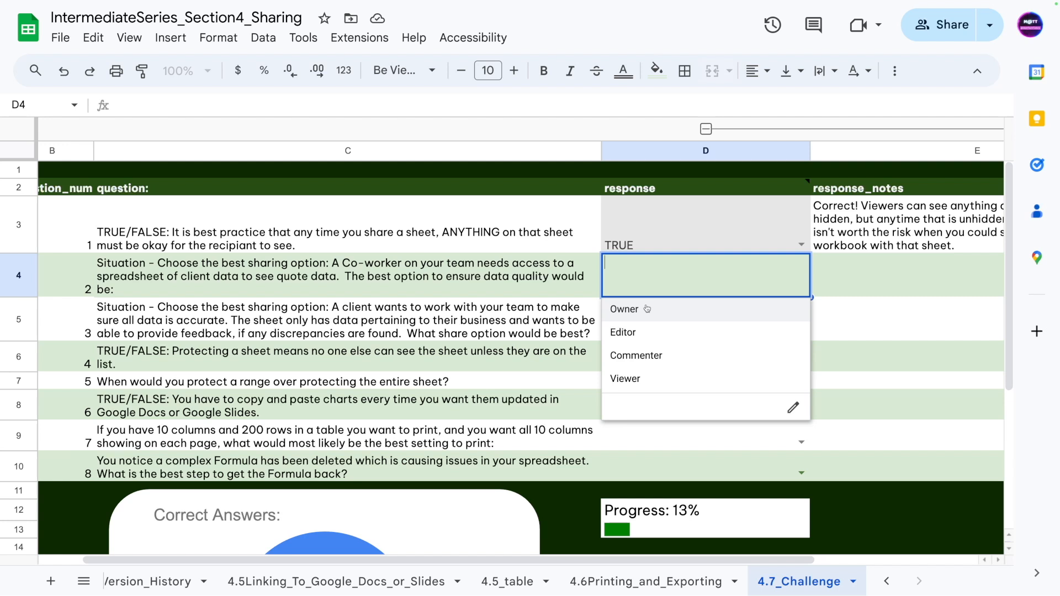
{"action": "left_click", "coordinate": [632, 381]}
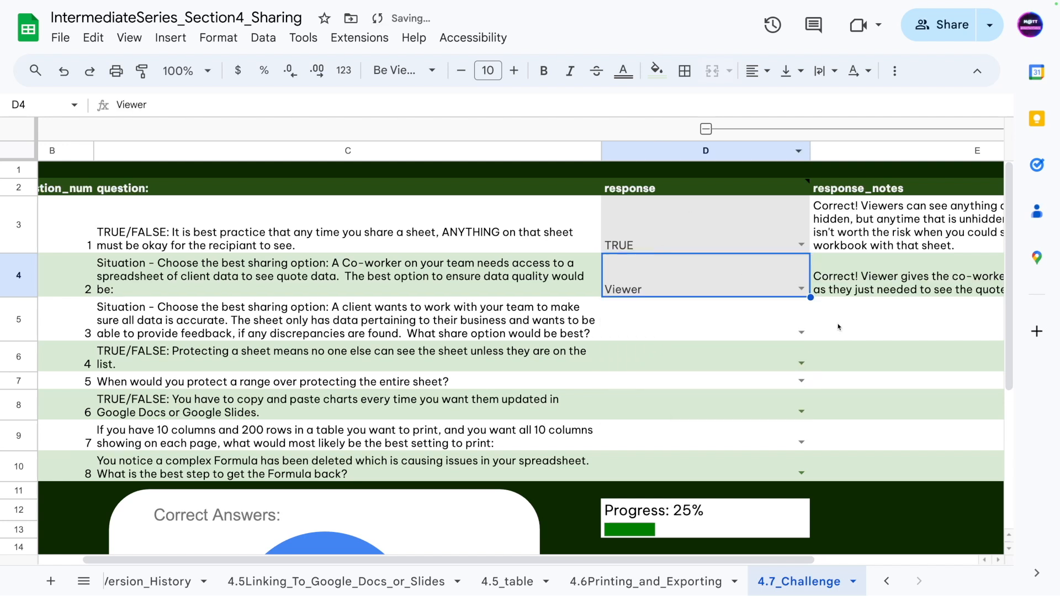
- Try Commenter as the response to question 2, and set the response back to Viewer
{"action": "left_click", "coordinate": [802, 290]}
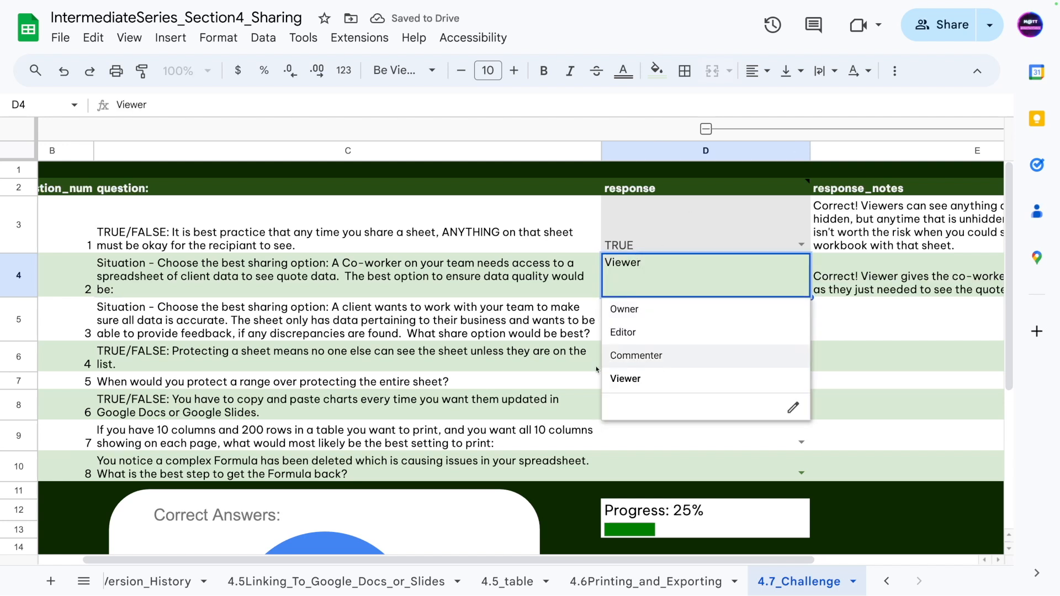
{"action": "left_click", "coordinate": [627, 362]}
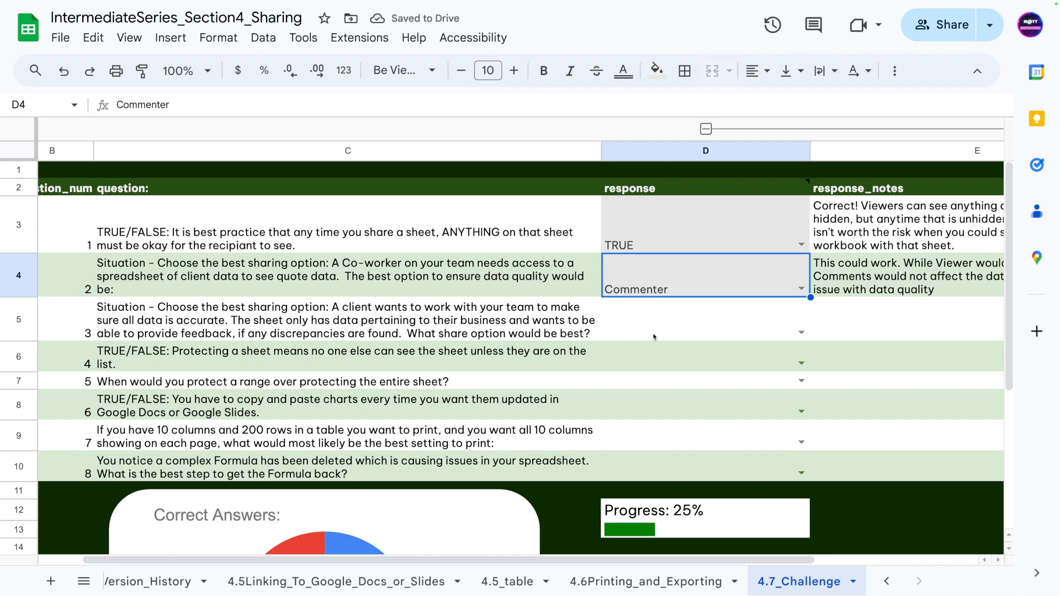
{"action": "left_click", "coordinate": [791, 294]}
{"action": "left_click", "coordinate": [633, 385]}
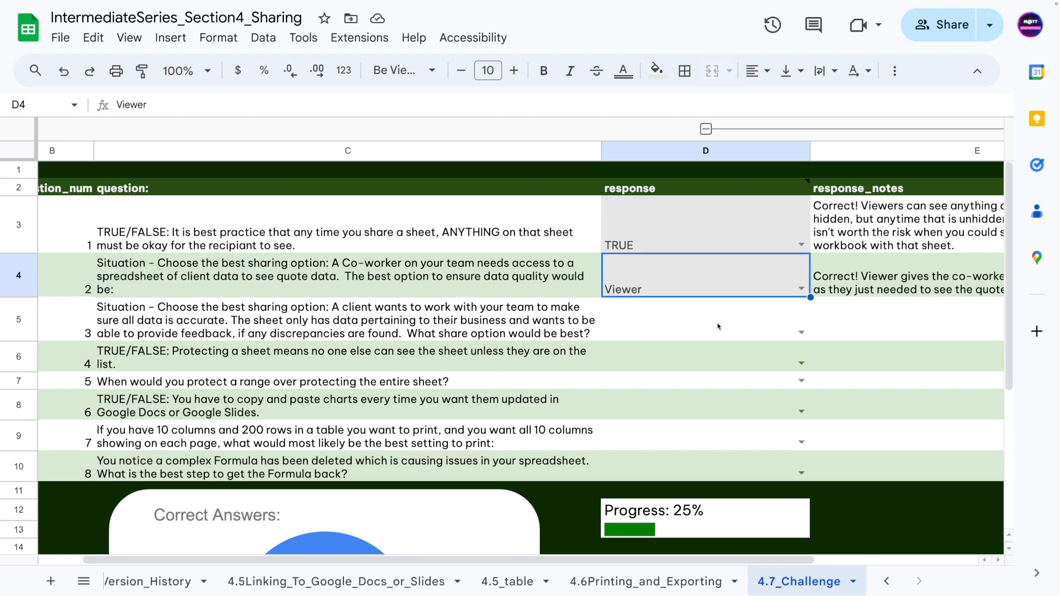
- Answer question 3 about the client's feedback access with Commenter and question 4 about protecting a sheet with FALSE
{"action": "left_click", "coordinate": [800, 333]}
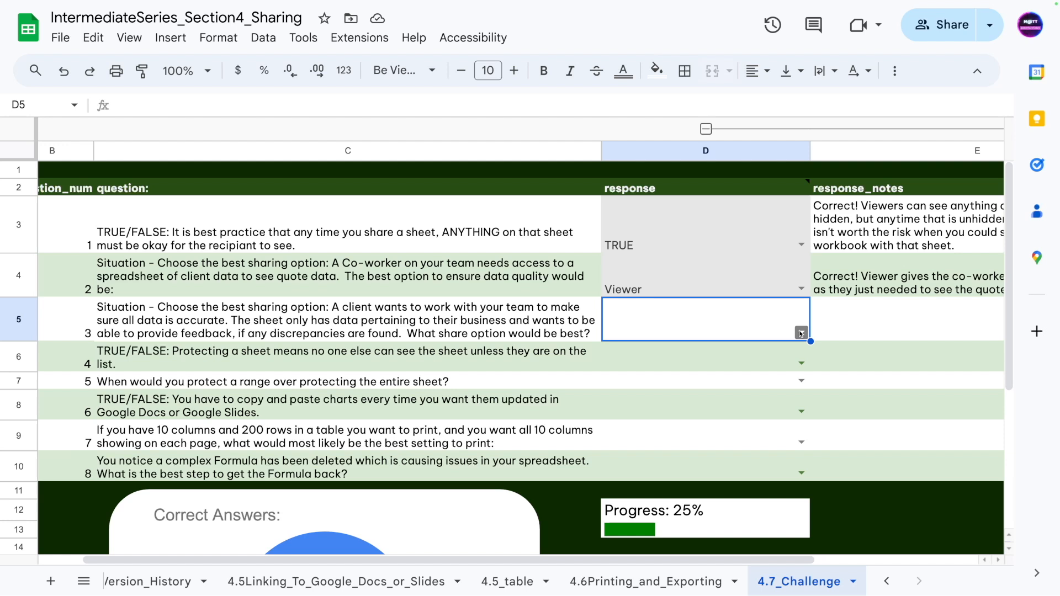
{"action": "left_click", "coordinate": [800, 333]}
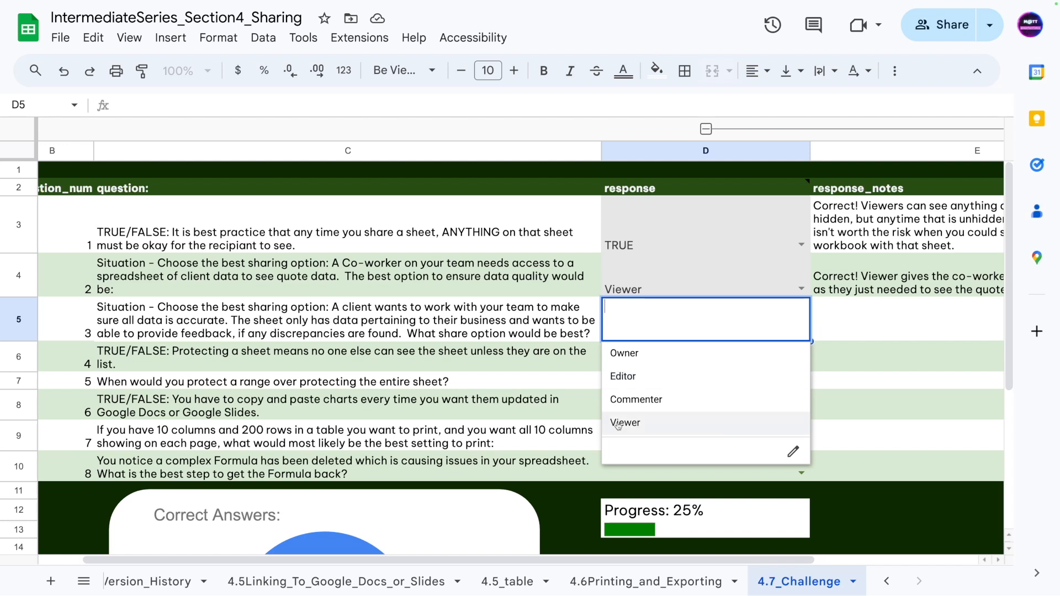
{"action": "left_click", "coordinate": [650, 409]}
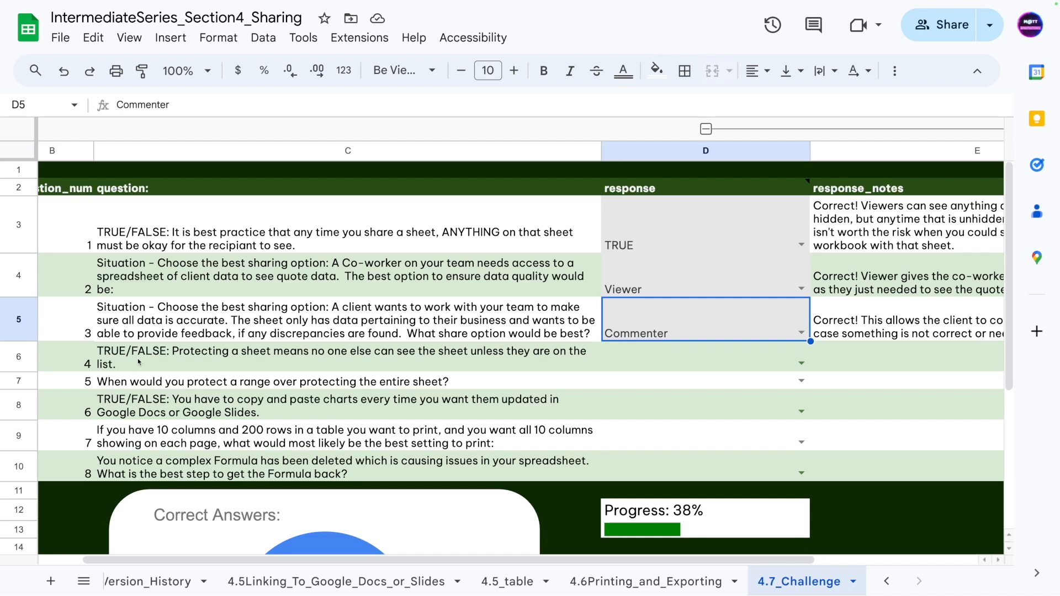
{"action": "left_click", "coordinate": [709, 364]}
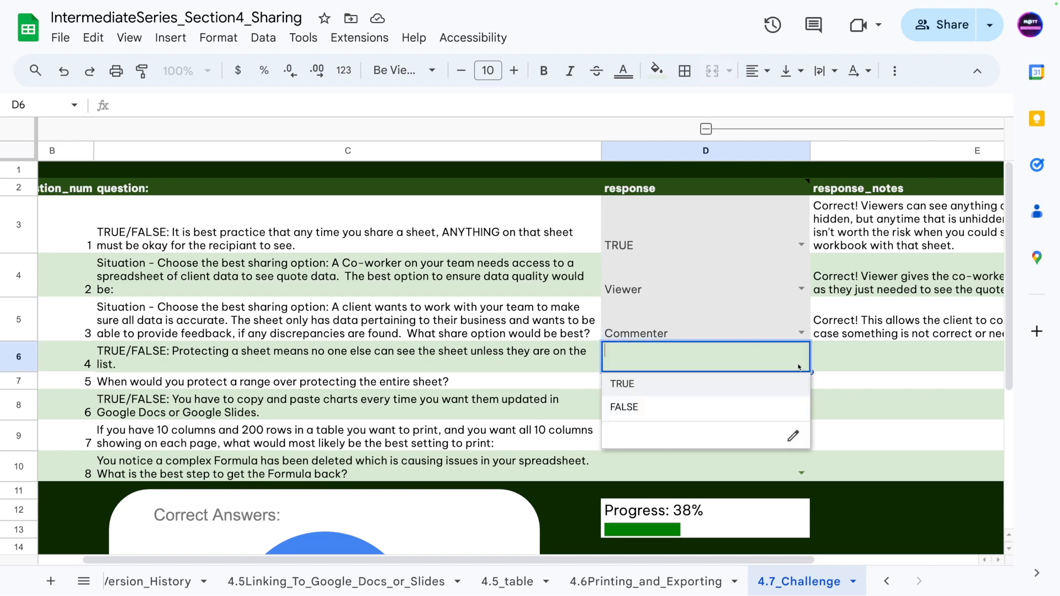
{"action": "left_click", "coordinate": [623, 407]}
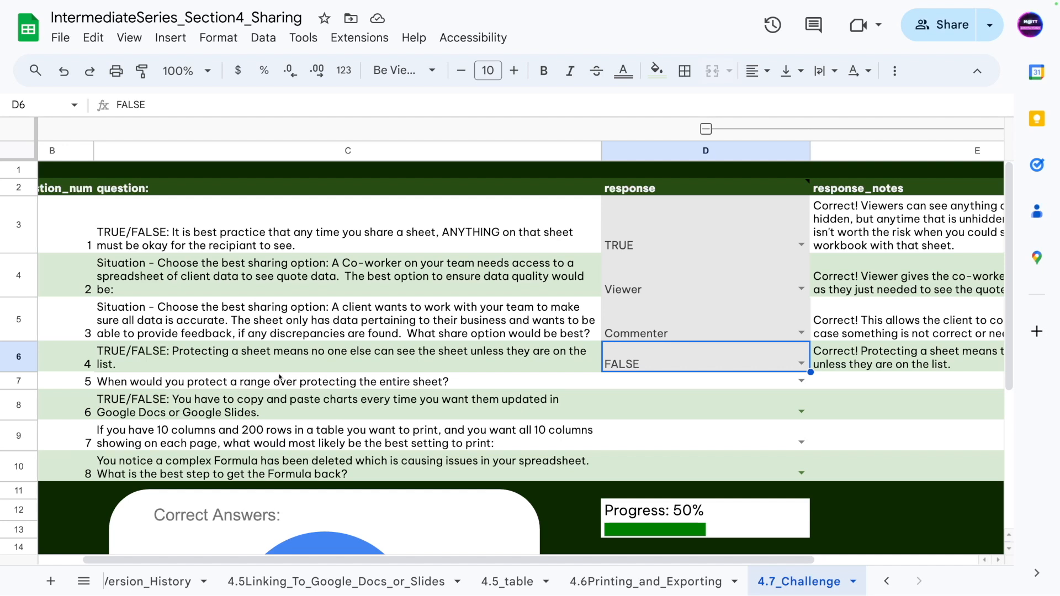
- Answer question 5 with "There is only a cell/range you do not want someone to edit but the rest you do want them to edit"
{"action": "left_click", "coordinate": [797, 379]}
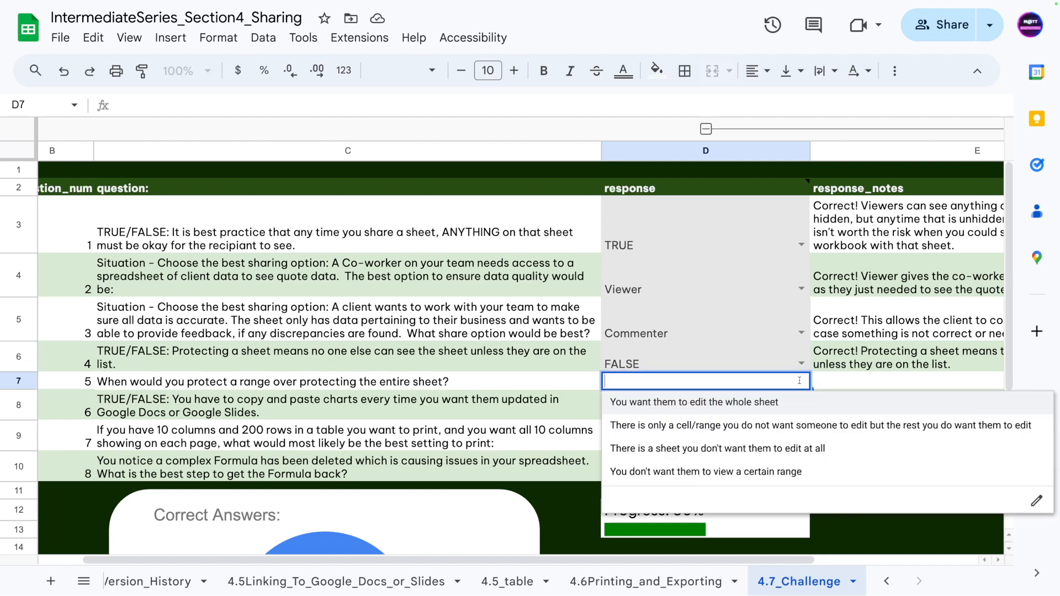
{"action": "left_click", "coordinate": [687, 429]}
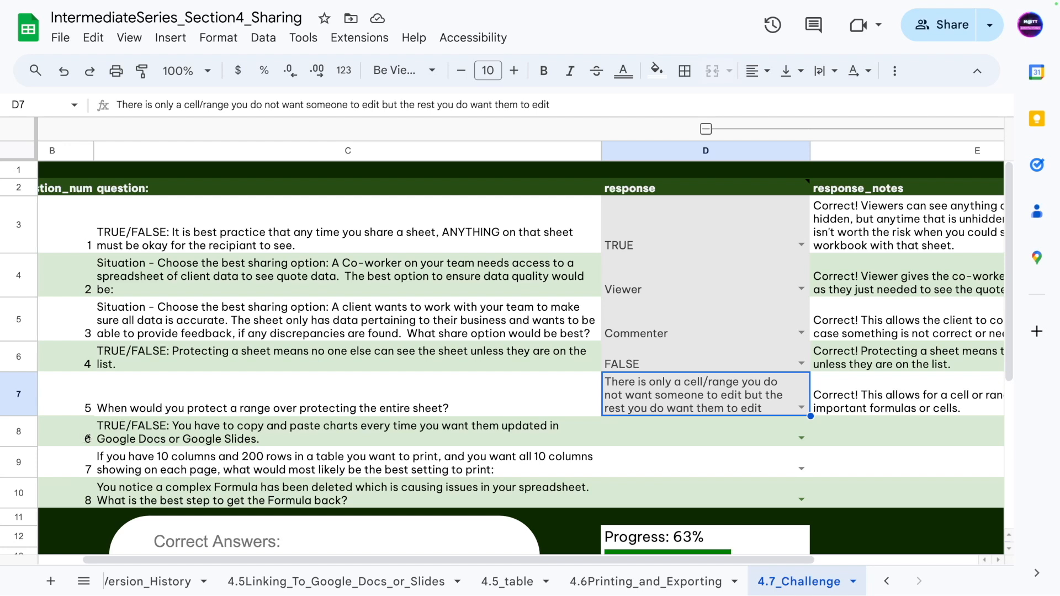
- Answer question 6 about updating pasted charts with FALSE and question 7 about the print setting with Fit to Width
{"action": "left_click", "coordinate": [689, 432]}
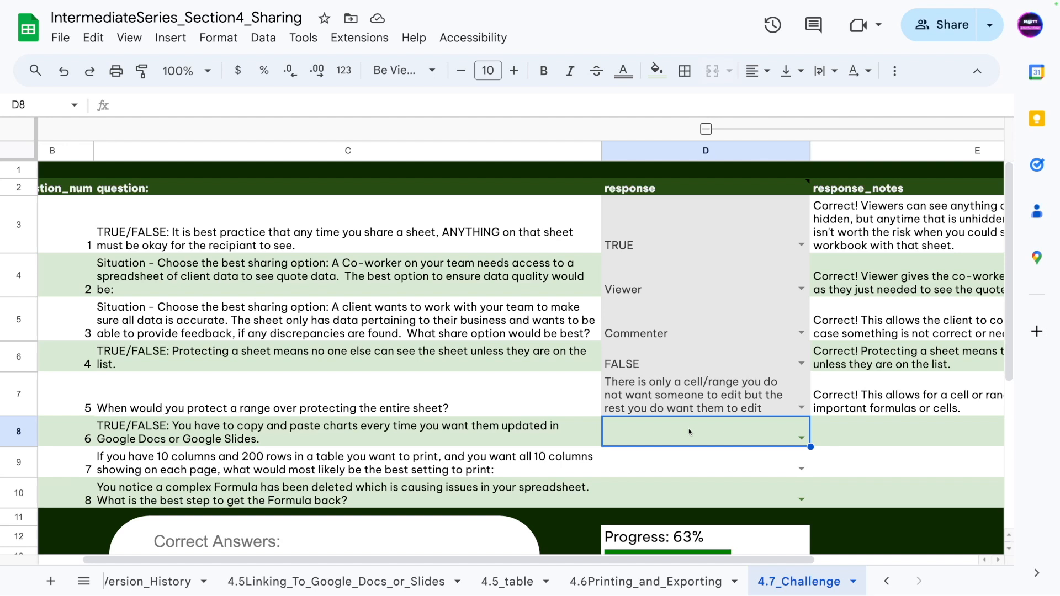
{"action": "left_click", "coordinate": [749, 430]}
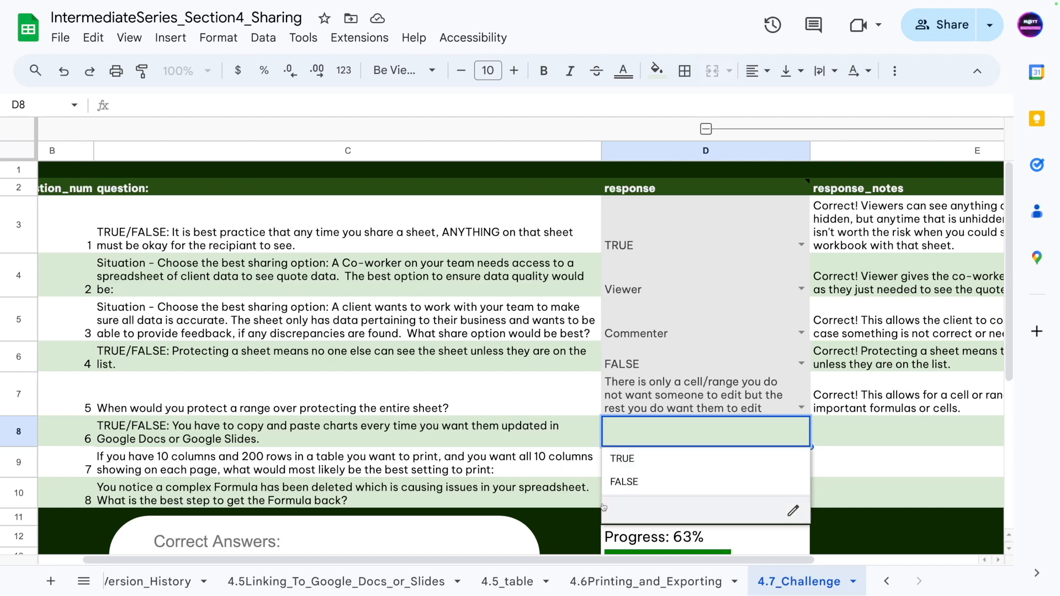
{"action": "left_click", "coordinate": [616, 480]}
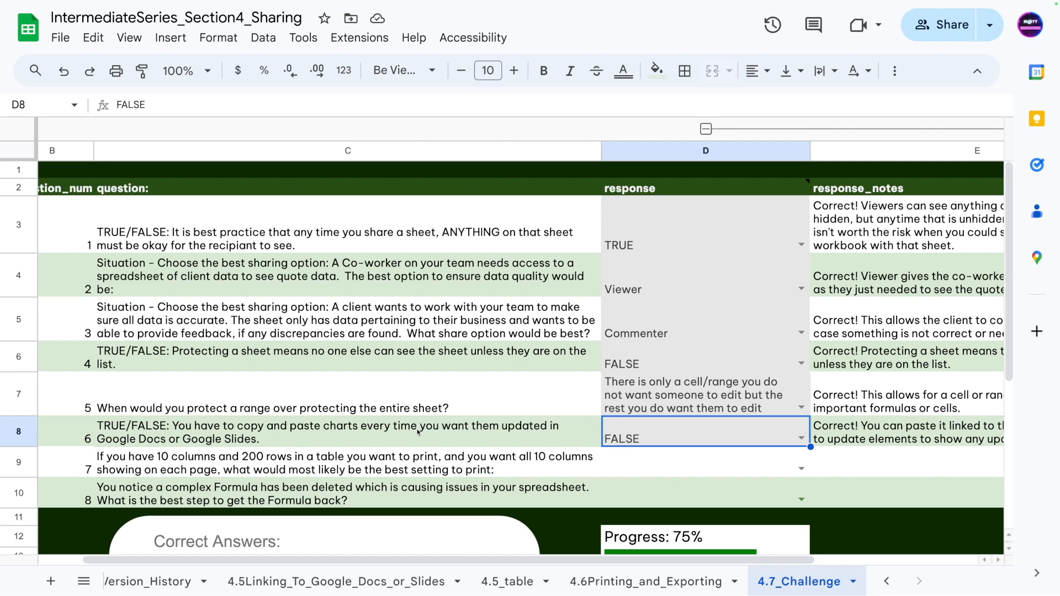
{"action": "left_click", "coordinate": [674, 463]}
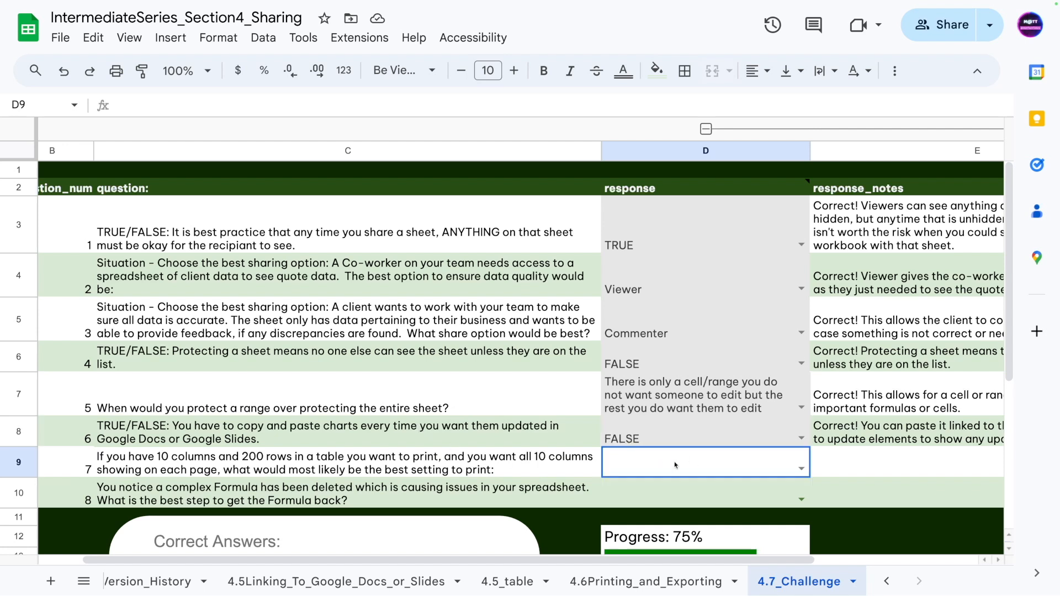
{"action": "left_click", "coordinate": [800, 469]}
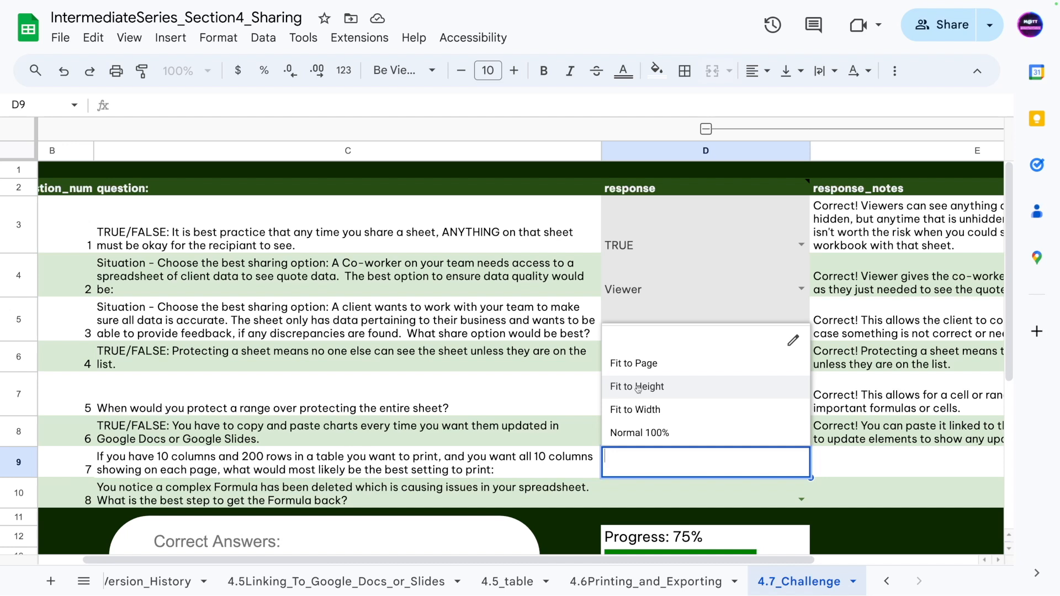
{"action": "left_click", "coordinate": [638, 409]}
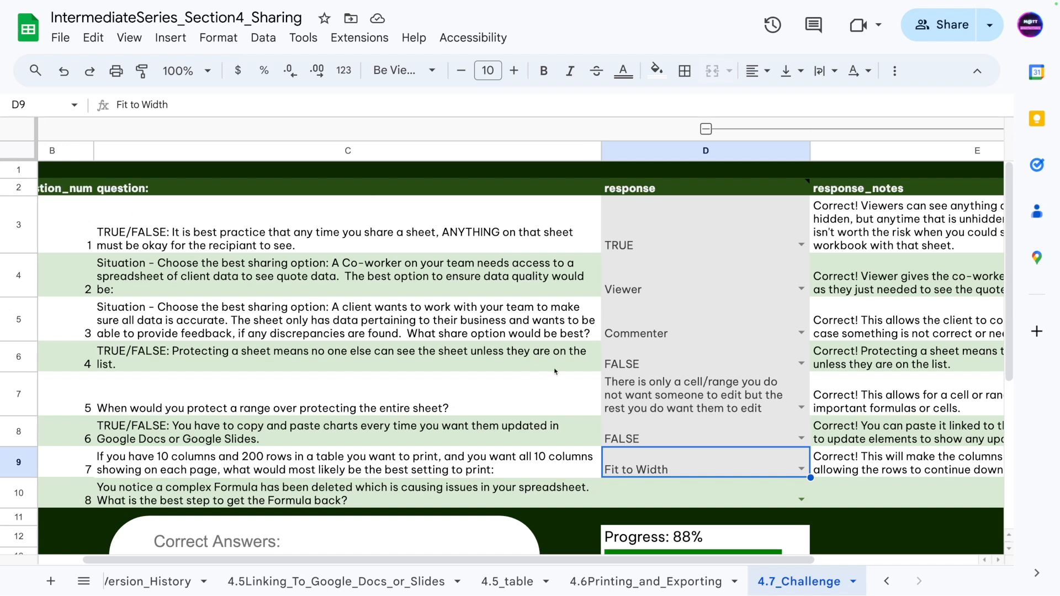
- Answer question 8 with "Go into the Version History and recover the sheet/Formula before it was deleted"
{"action": "scroll", "coordinate": [369, 281], "scroll_direction": "down", "scroll_amount": 3}
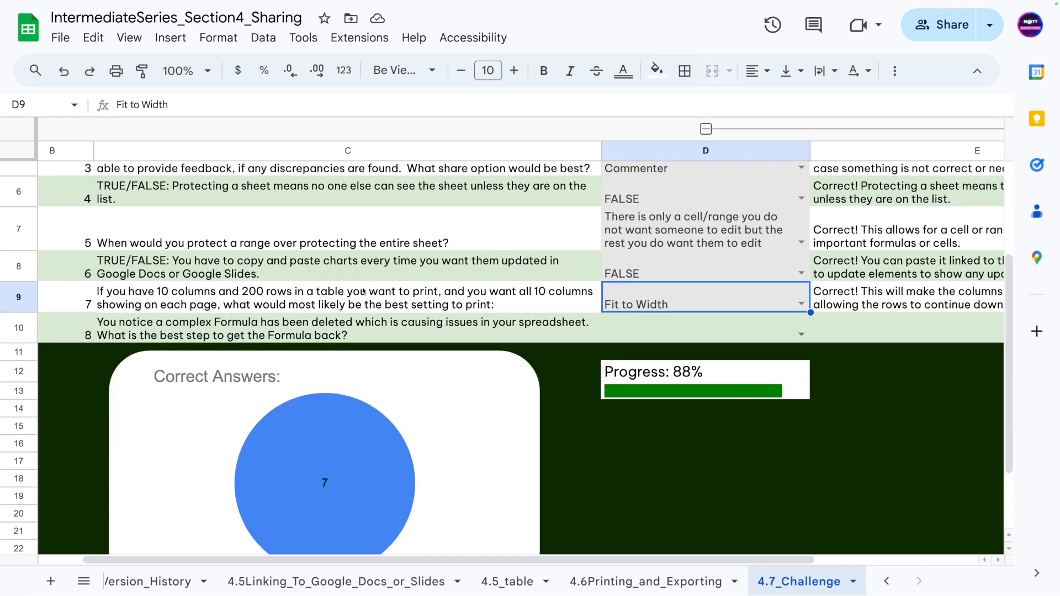
{"action": "scroll", "coordinate": [363, 294], "scroll_direction": "down", "scroll_amount": 3}
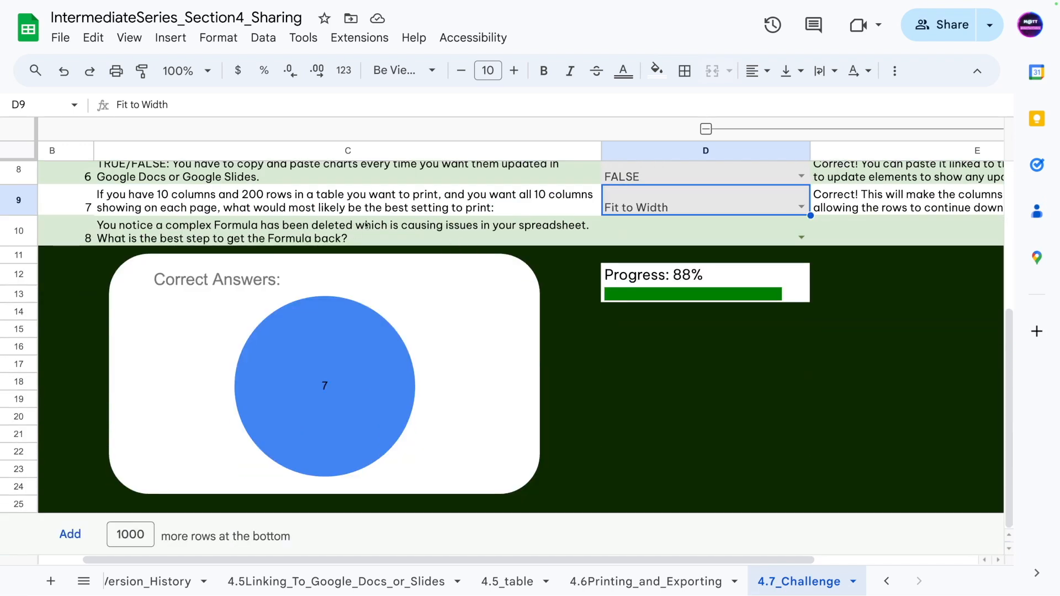
{"action": "left_click", "coordinate": [712, 237]}
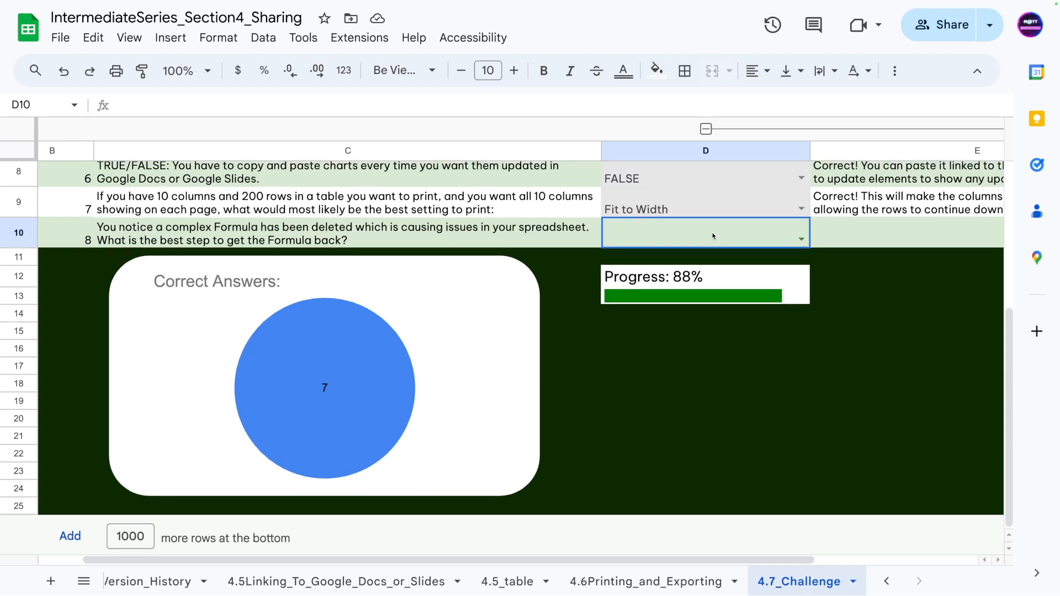
{"action": "left_click", "coordinate": [801, 238]}
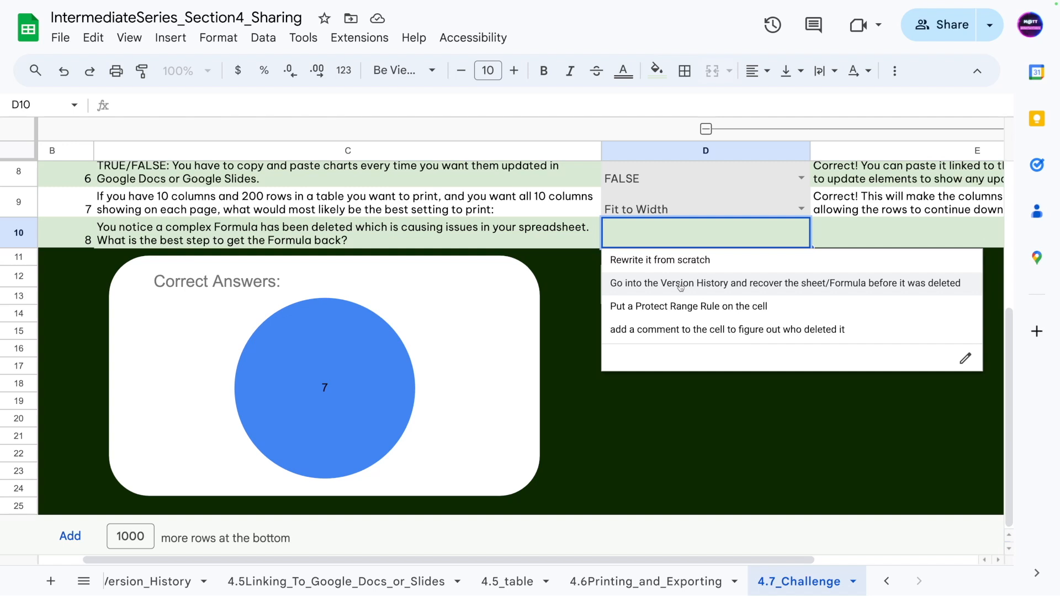
{"action": "left_click", "coordinate": [681, 284]}
{"action": "double_click", "coordinate": [803, 255]}
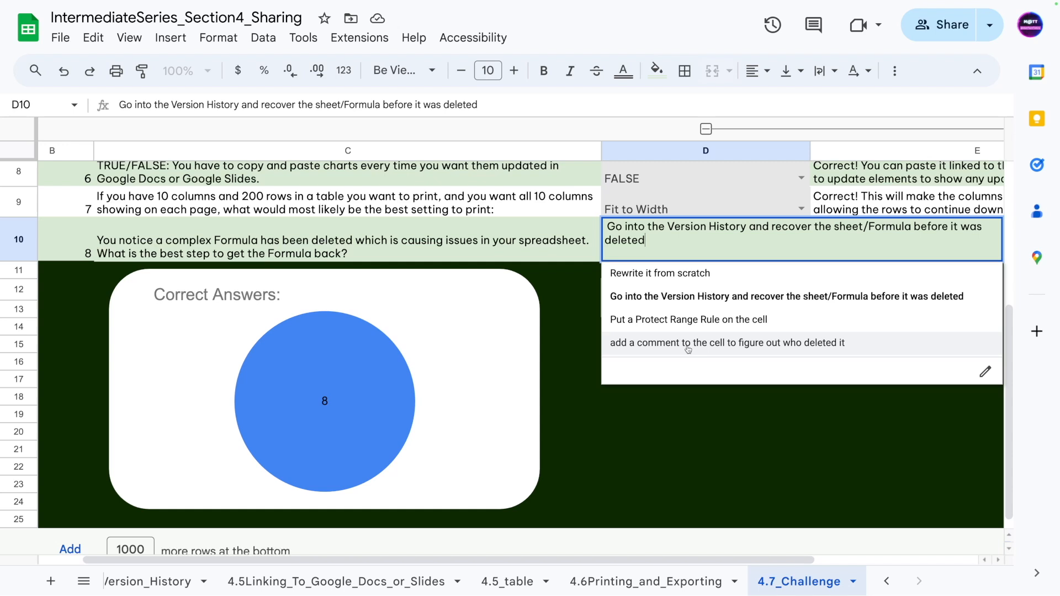
{"action": "key", "text": "Return"}
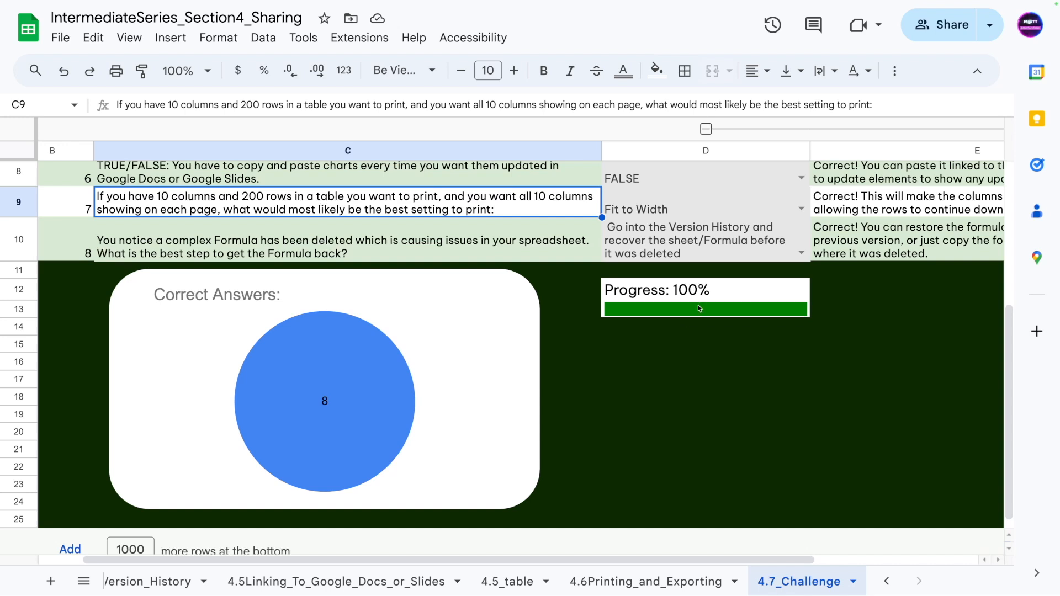
{"action": "scroll", "coordinate": [631, 328], "scroll_direction": "up", "scroll_amount": 1}
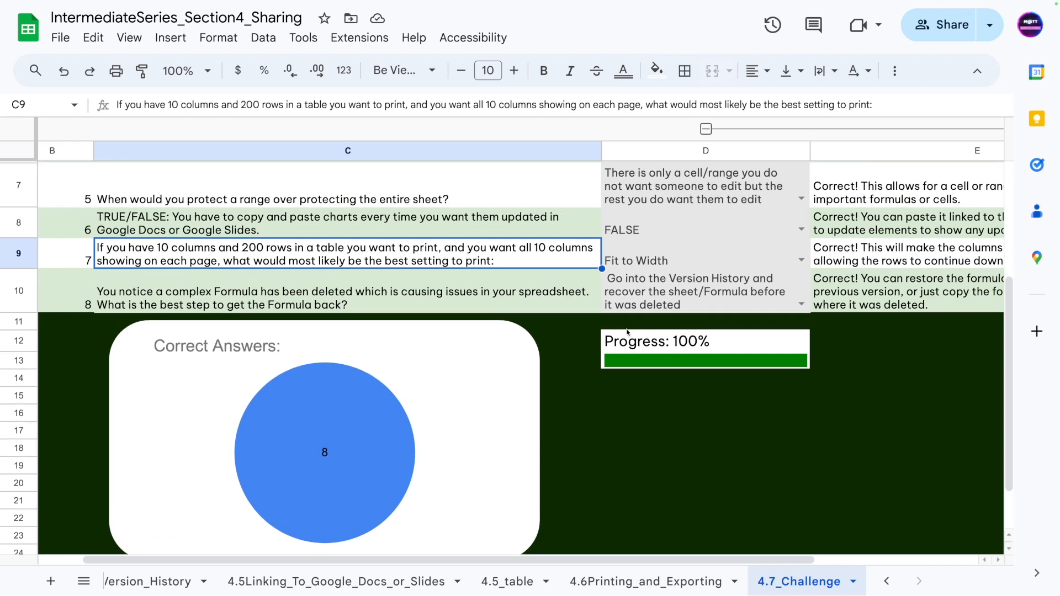